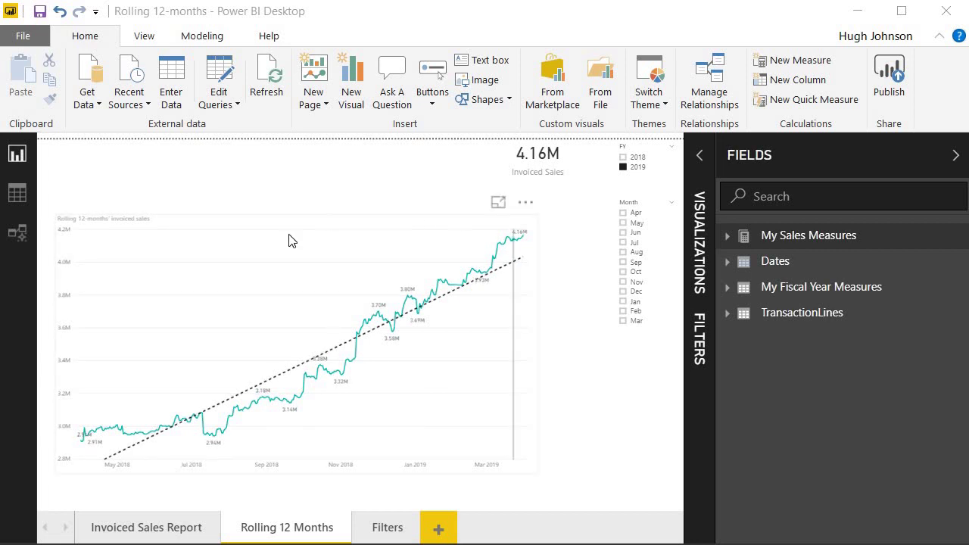
Step: Examine the rolling 12-month chart and the relationship between Dates and TransactionLines in the data model, ending back on the report
mouse_move(86, 459)
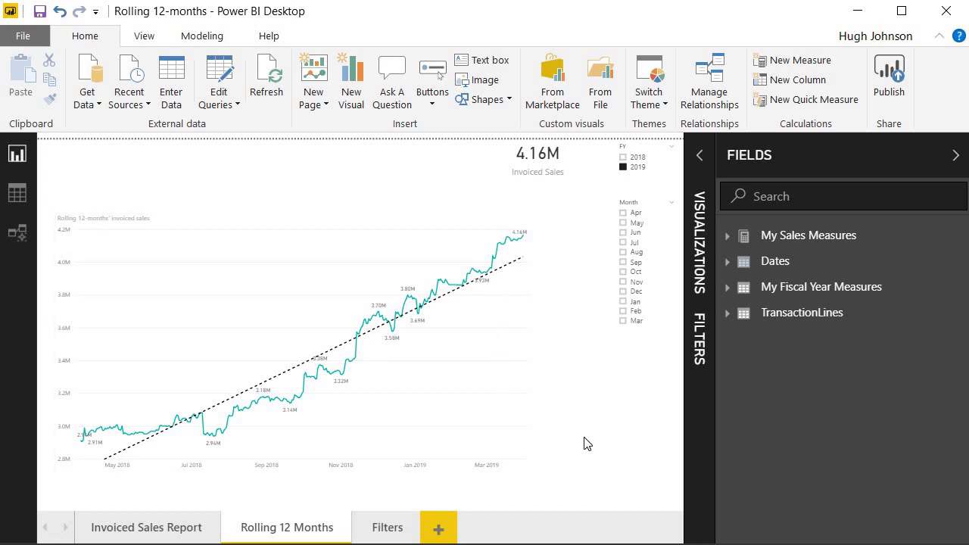
mouse_move(816, 318)
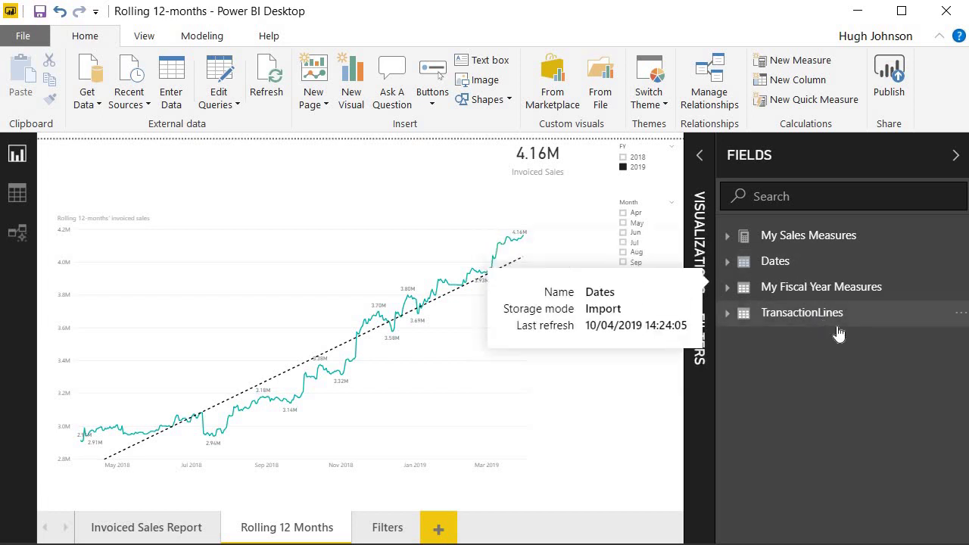
click(17, 233)
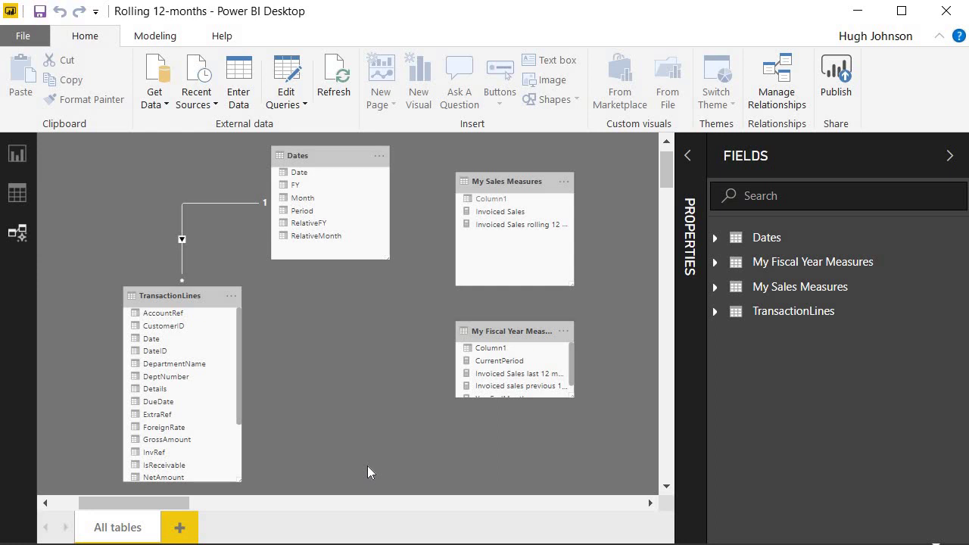
click(21, 155)
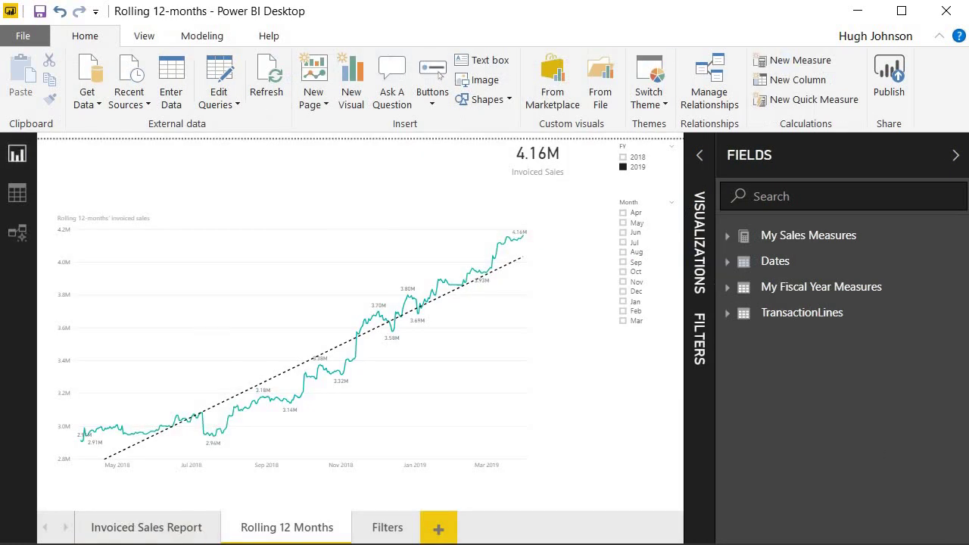
Step: Review the DAX formula of the Invoiced Sales measure in My Sales Measures and close it
click(728, 237)
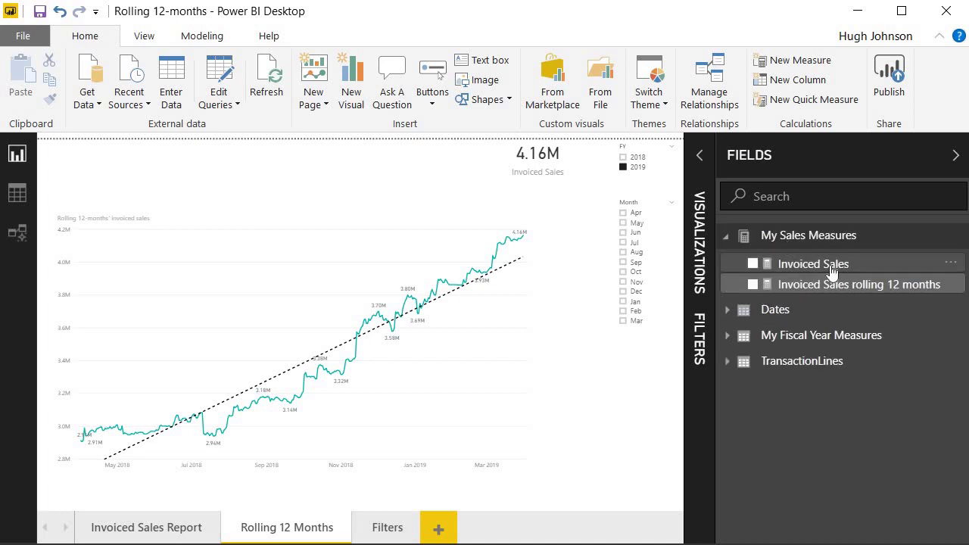
click(832, 266)
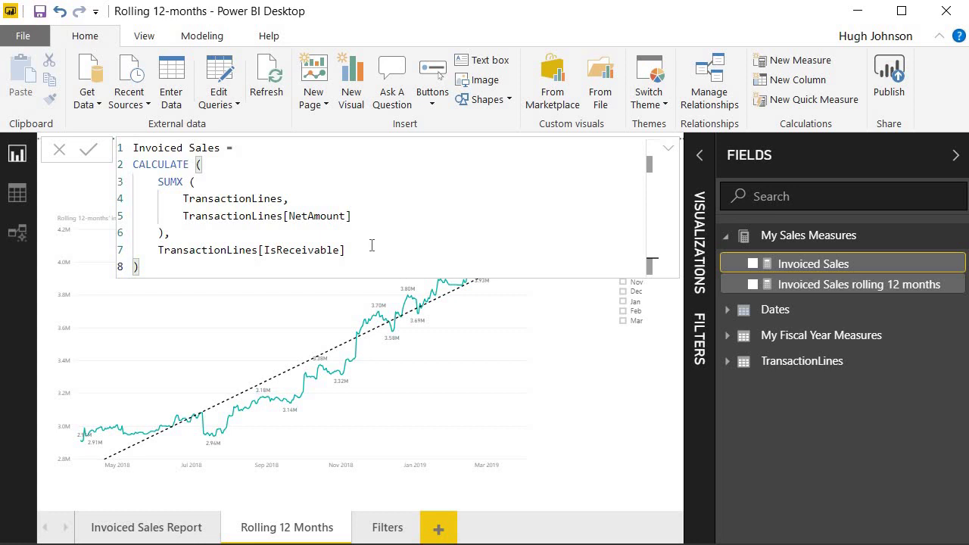
click(671, 151)
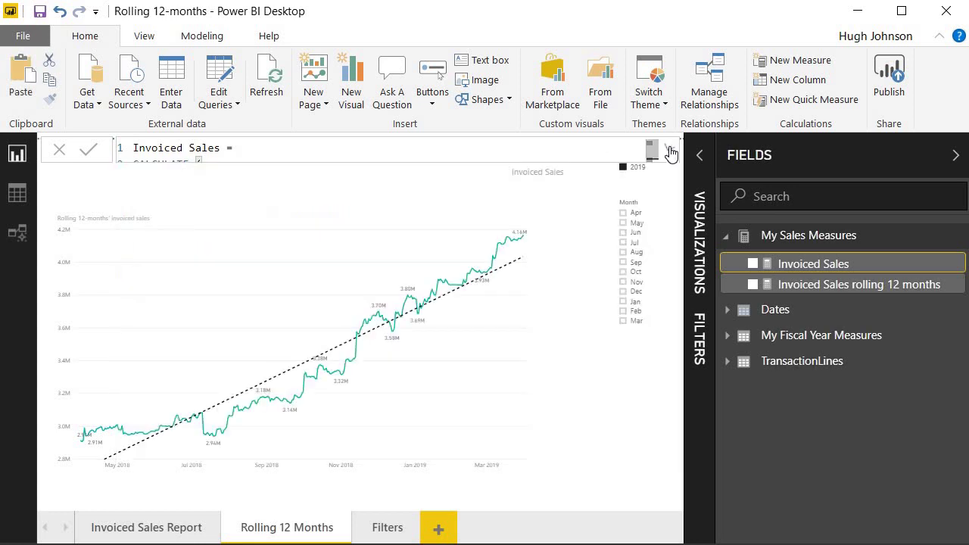
click(693, 462)
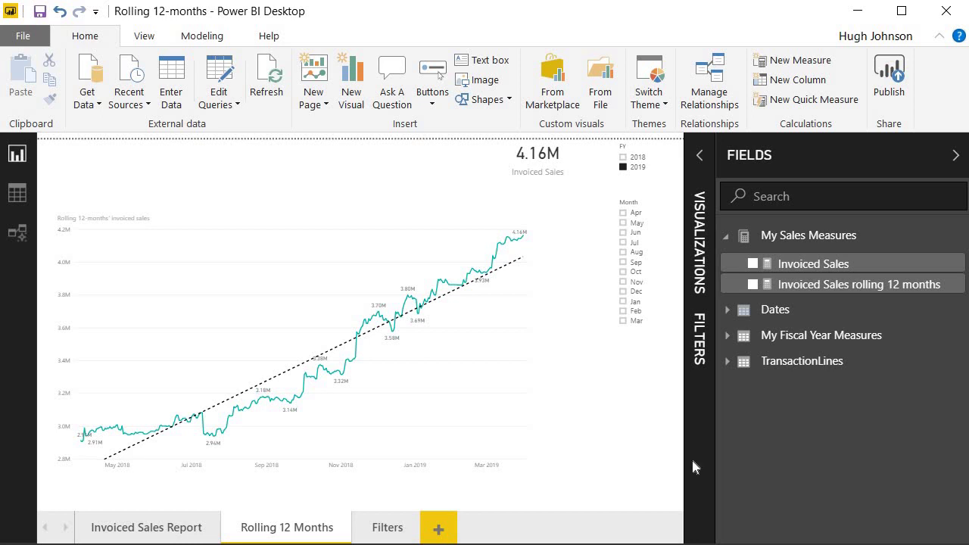
Step: Examine the Invoiced Sales card, the FY slicer and individual dates on the rolling 12-month sales chart
click(505, 168)
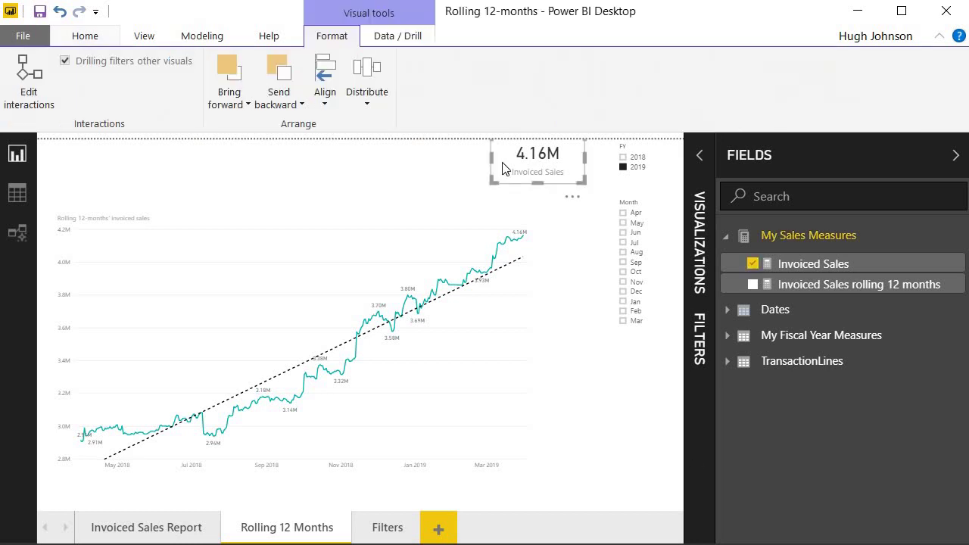
click(429, 160)
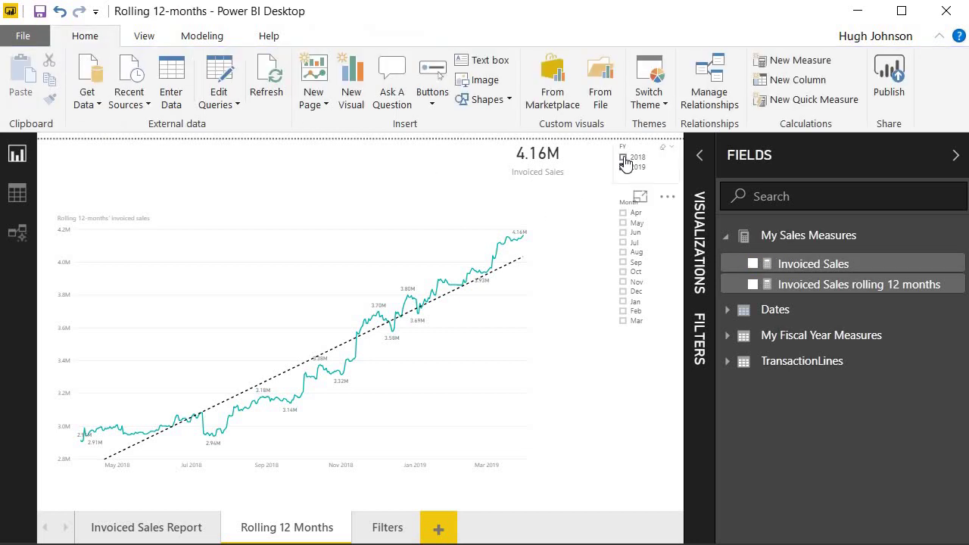
click(624, 159)
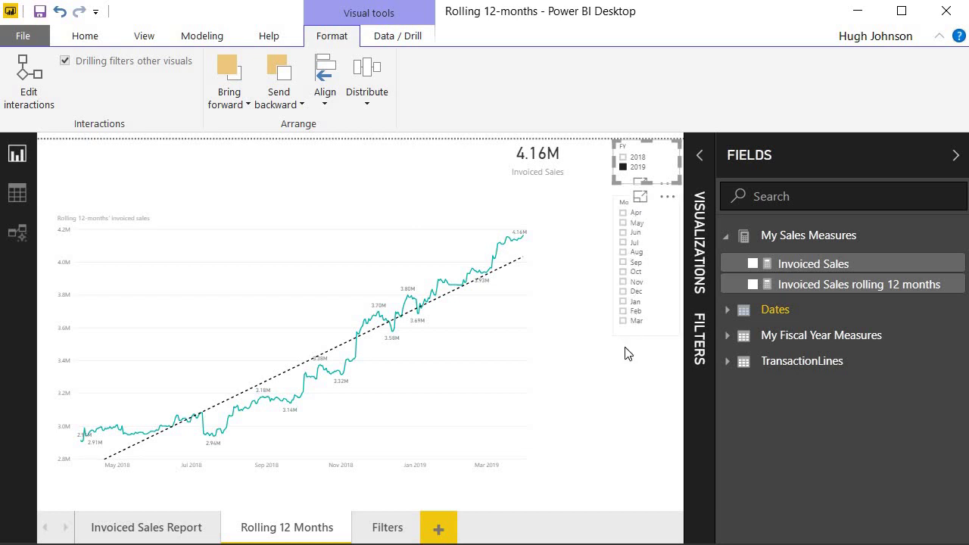
click(637, 421)
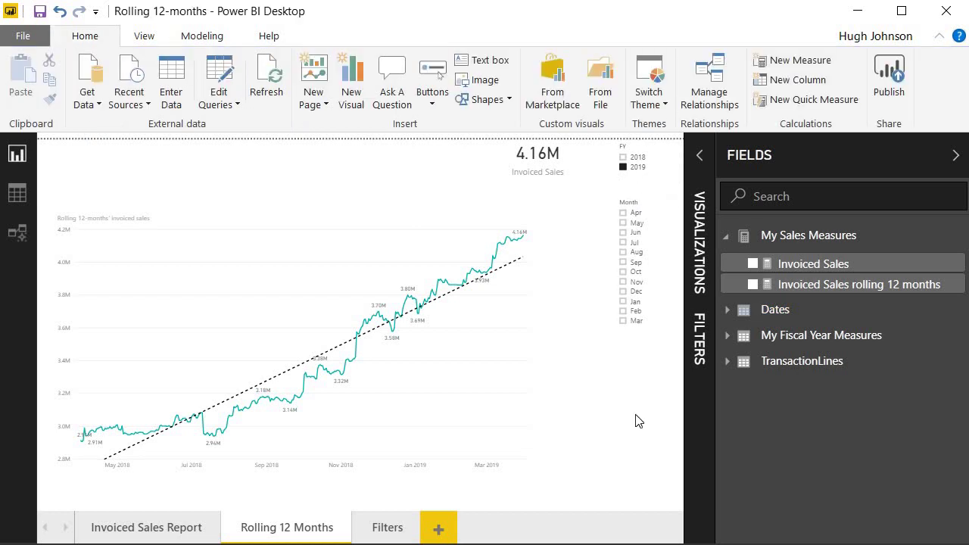
click(726, 236)
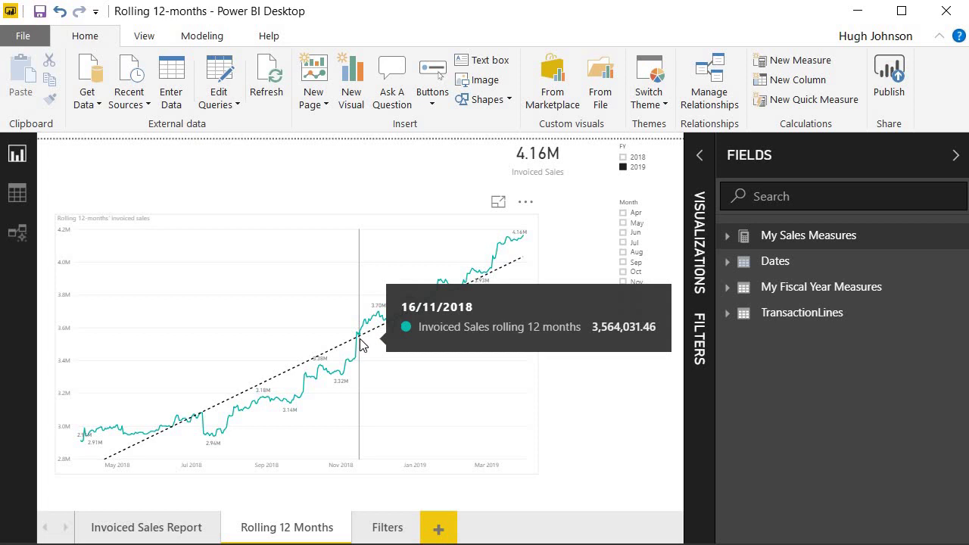
click(728, 236)
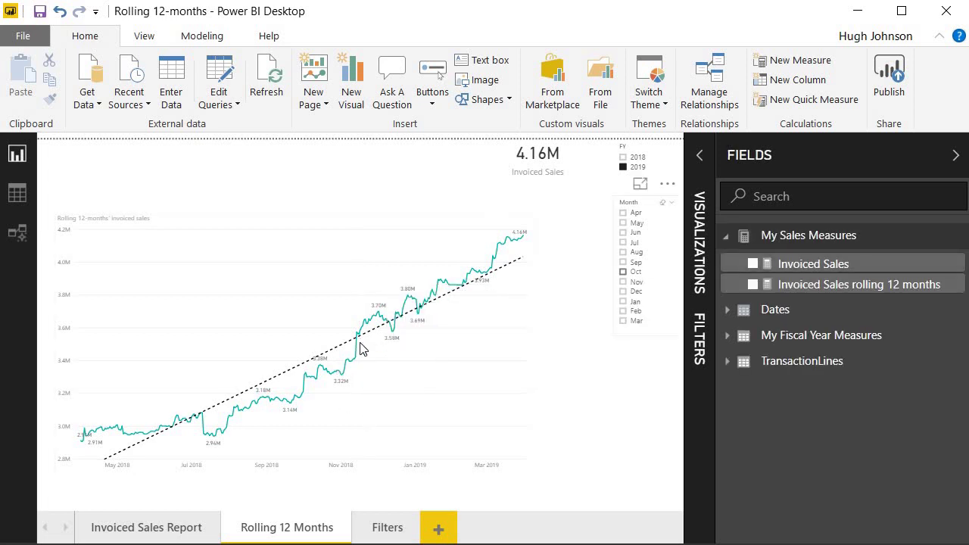
mouse_move(385, 340)
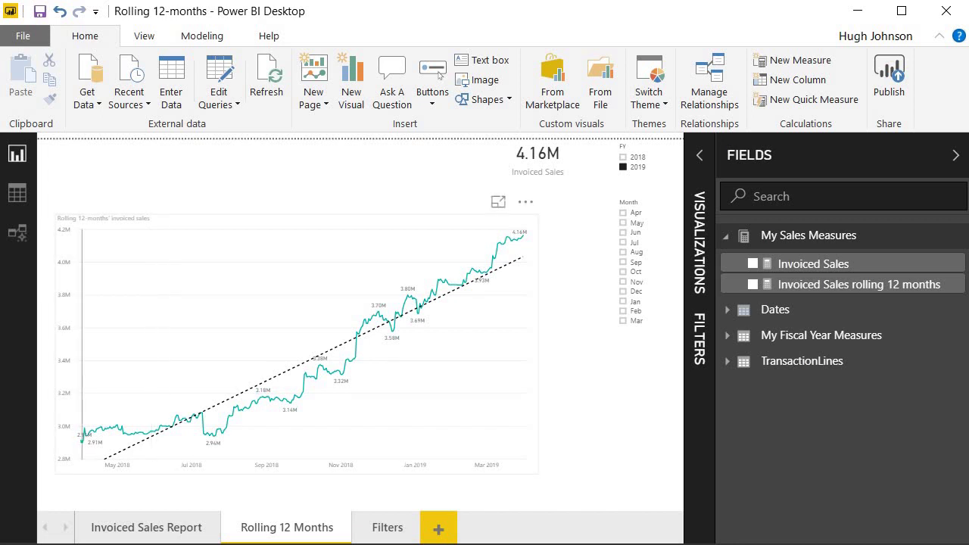
mouse_move(82, 455)
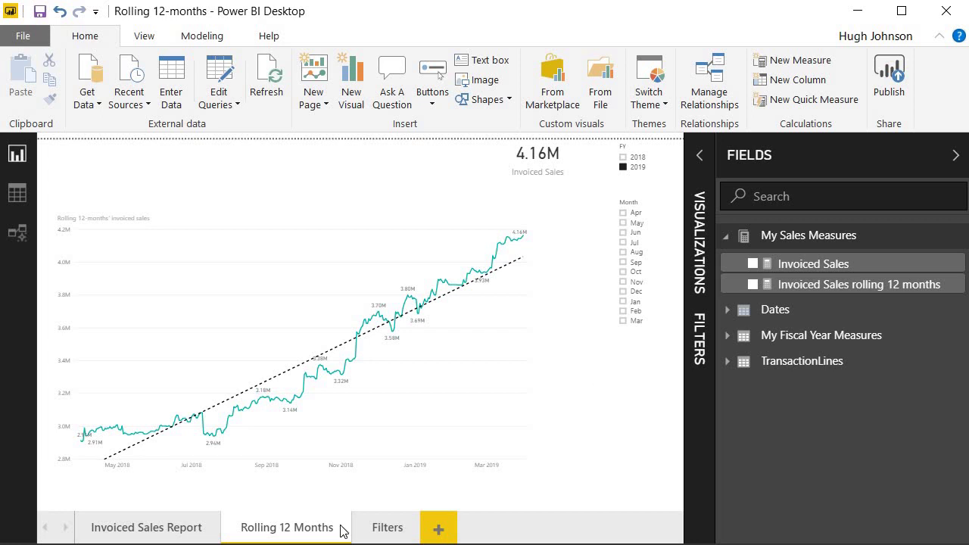
Step: On the Filters page, open the Invoiced Sales rolling 12 months formula and read the DAX FILTER function reference in Chrome
click(388, 527)
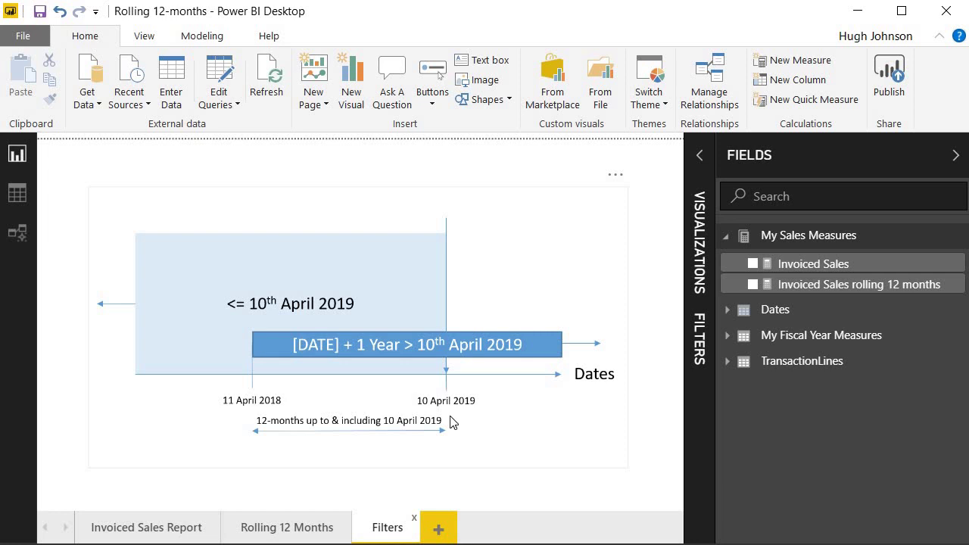
click(863, 286)
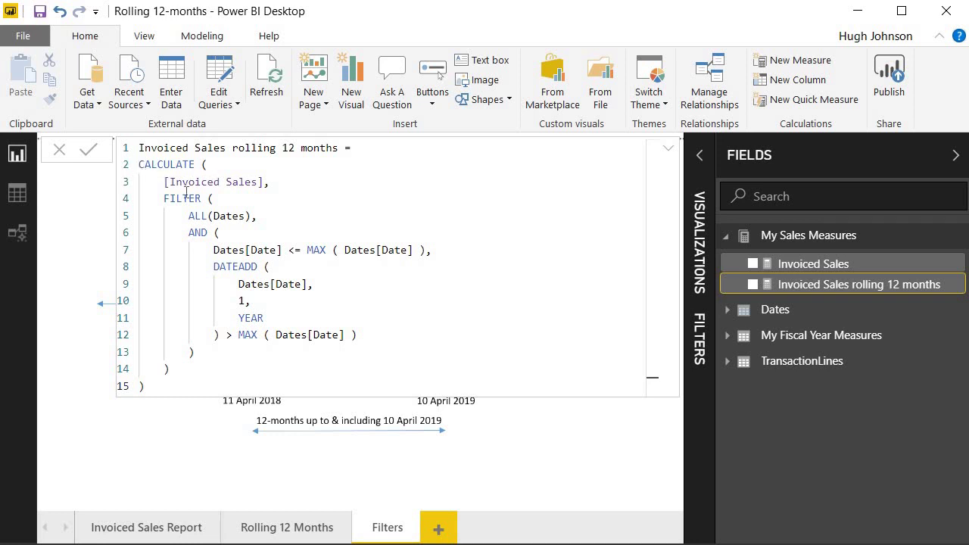
key(alt+Tab)
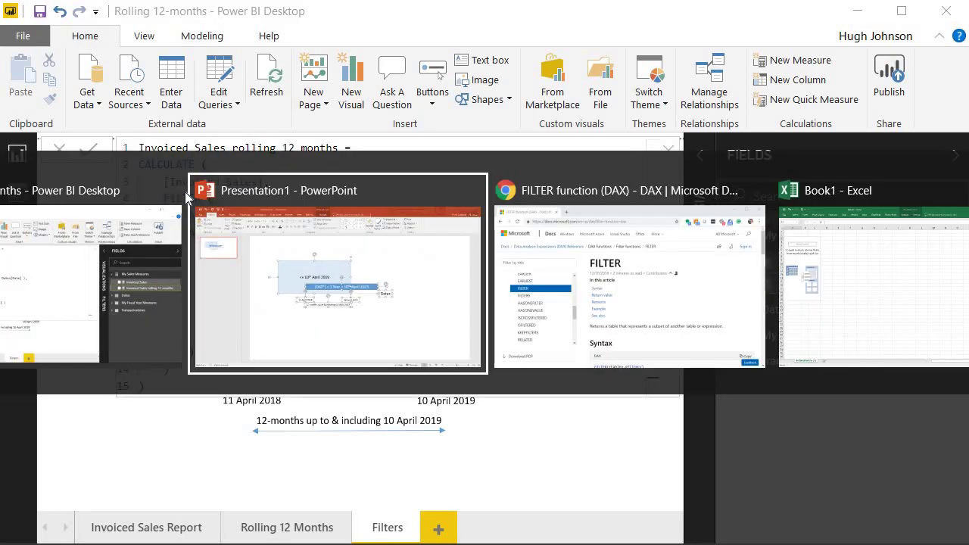
key(alt+Tab)
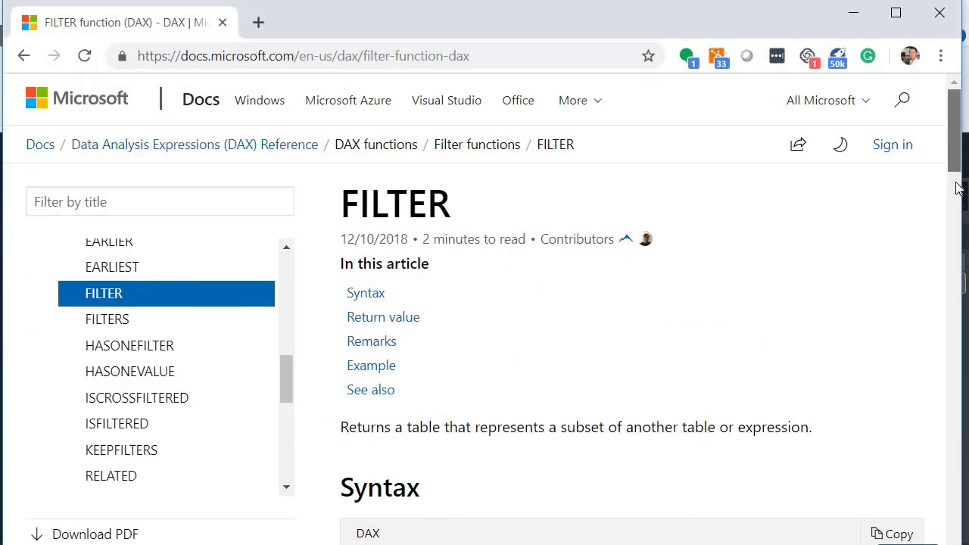
scroll(957, 188, down, 5)
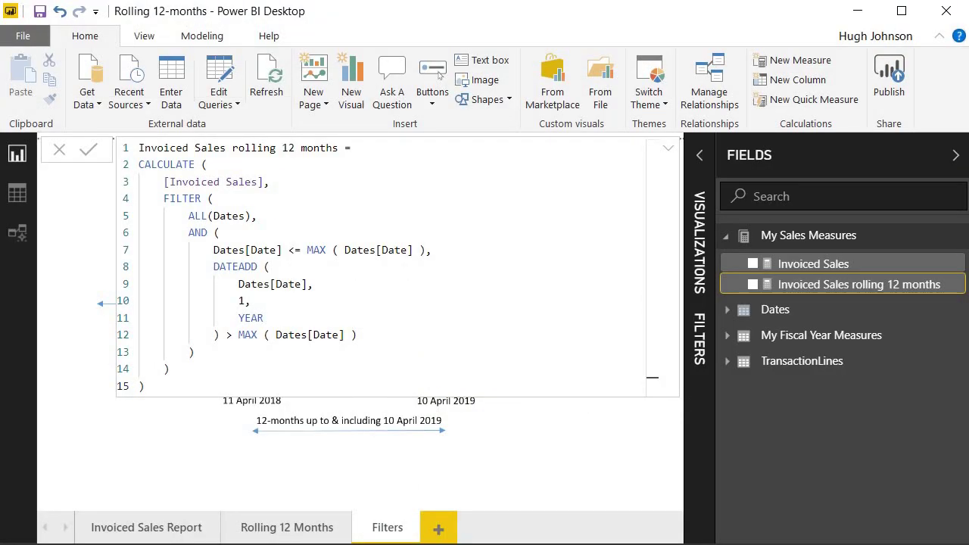
Step: Examine the formula's ALL(Dates) argument with its DAX reference page, and highlight the condition Dates[Date] <= MAX ( Dates[Date] )
drag(189, 216, 254, 215)
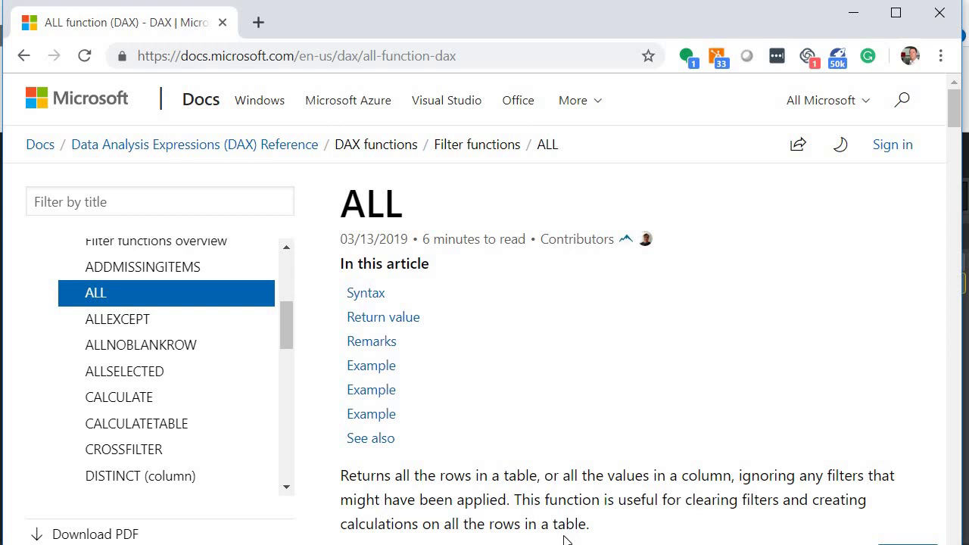
key(alt+Tab)
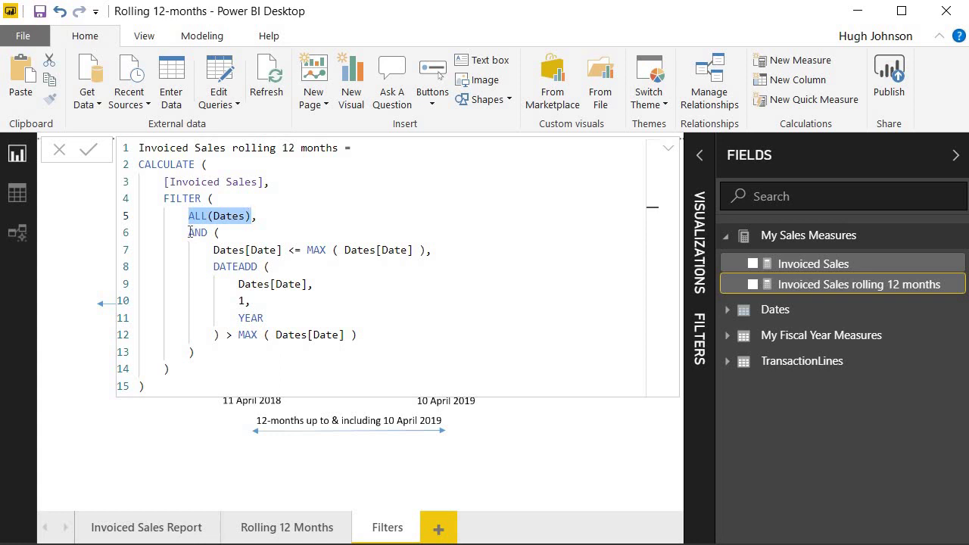
drag(214, 250, 428, 252)
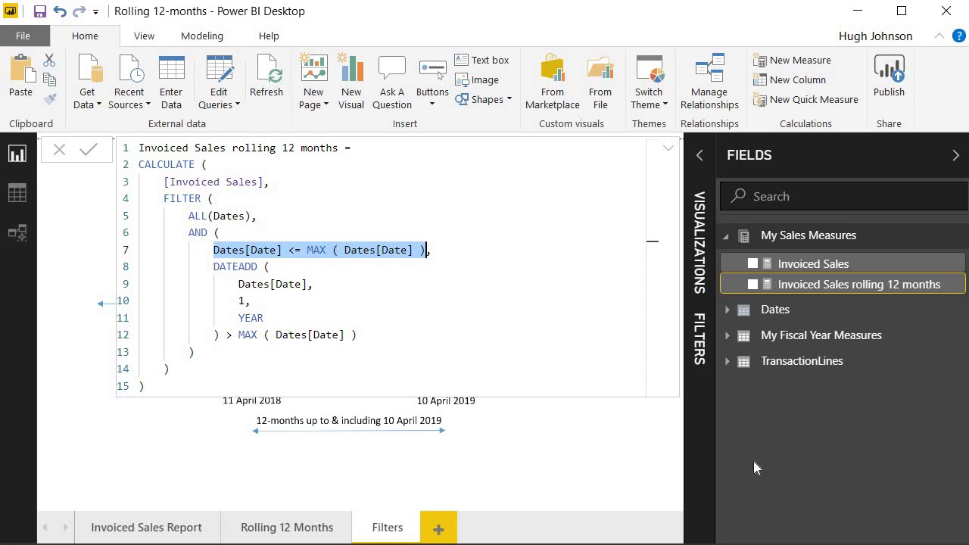
Step: Add a new report page and create the measure Maxdate = MAX ( Dates[Date] ) in My Sales Measures
click(440, 531)
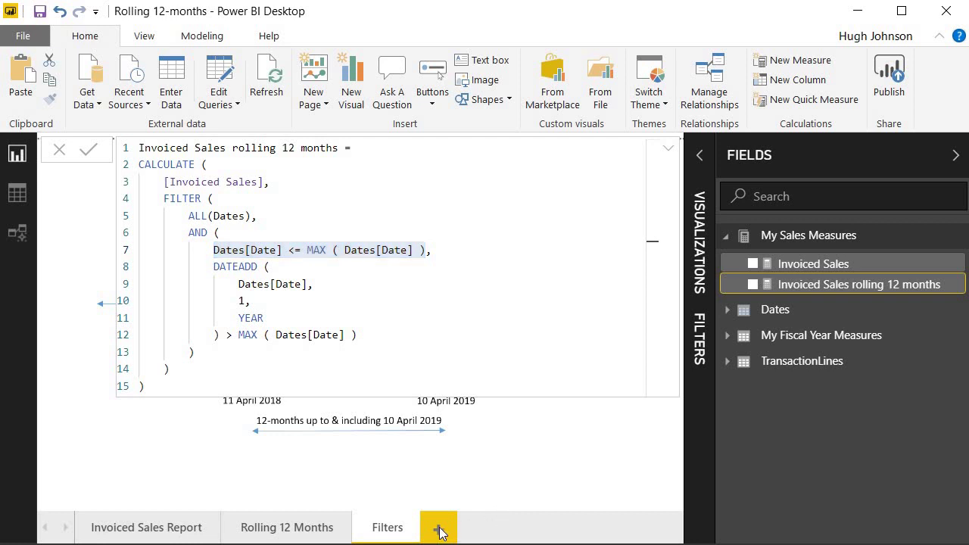
click(440, 531)
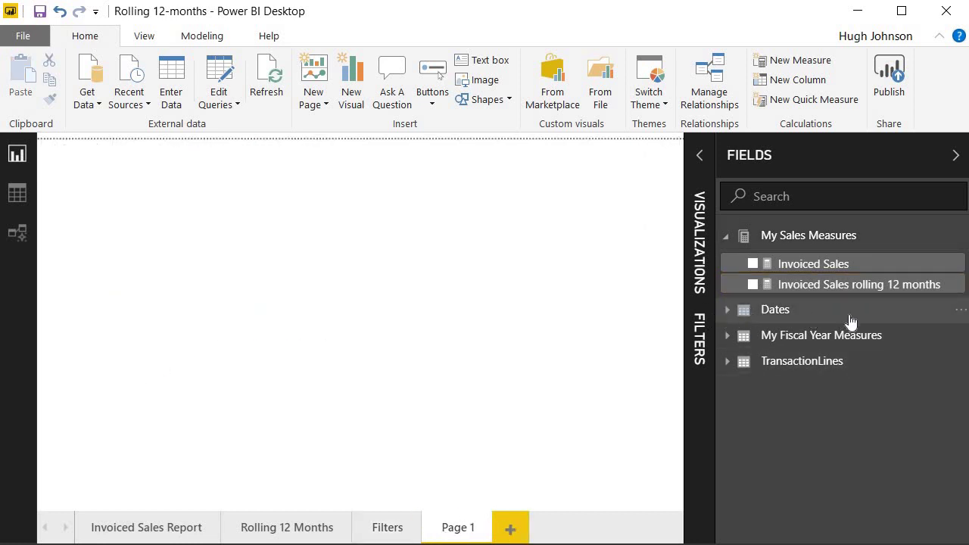
right_click(870, 237)
click(890, 174)
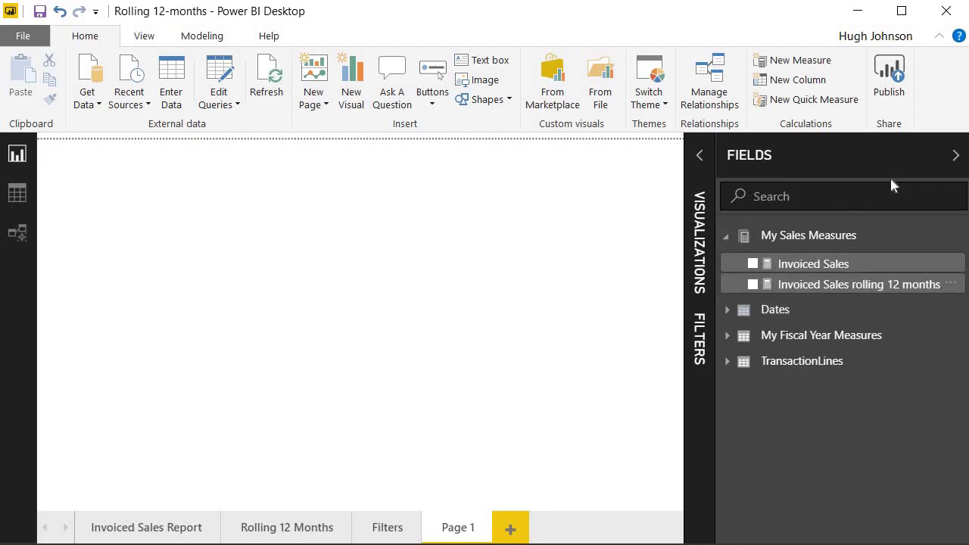
text(Max)
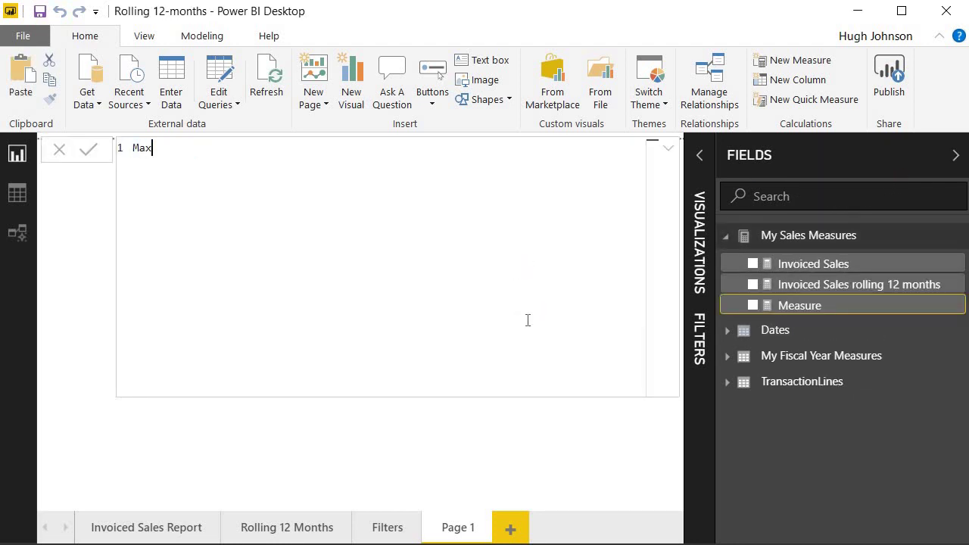
text(date = max)
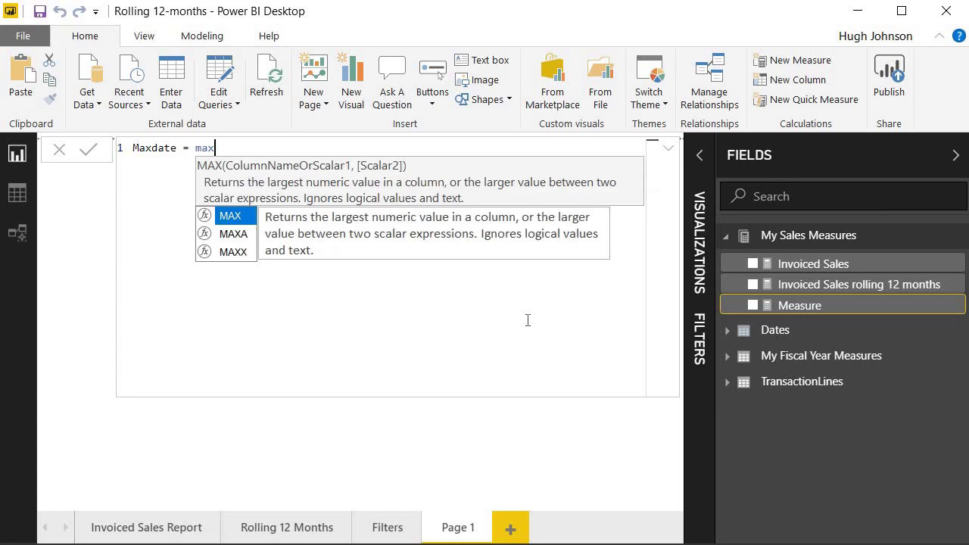
text( ( Dates[Date] ))
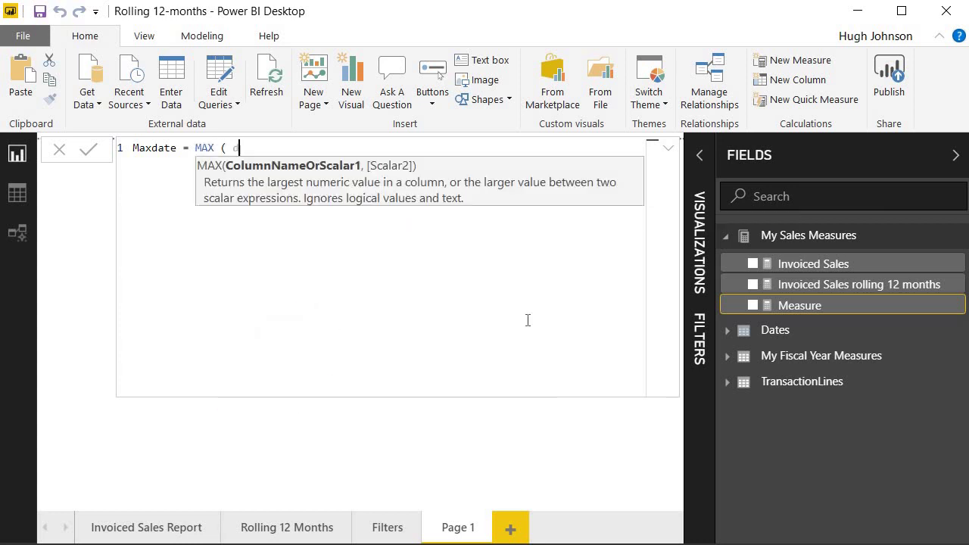
click(89, 154)
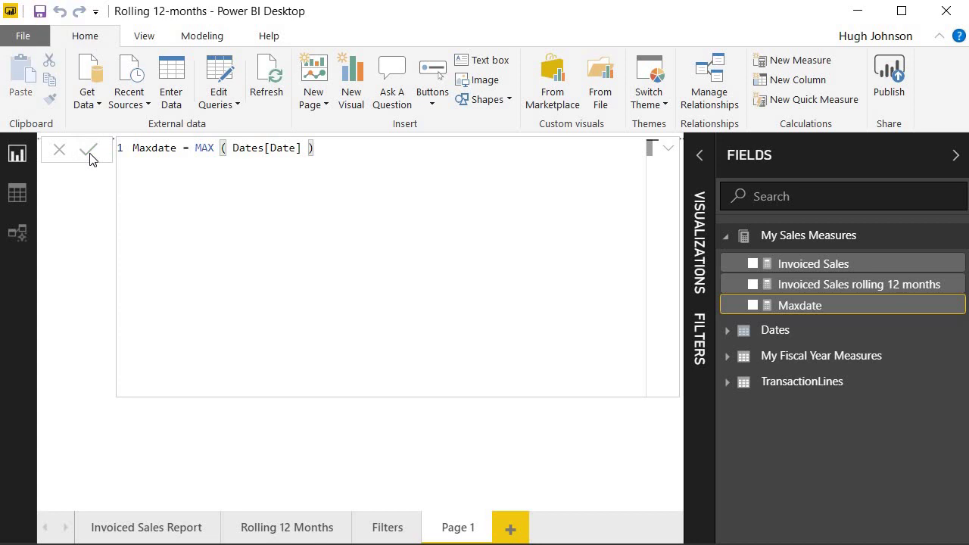
click(387, 423)
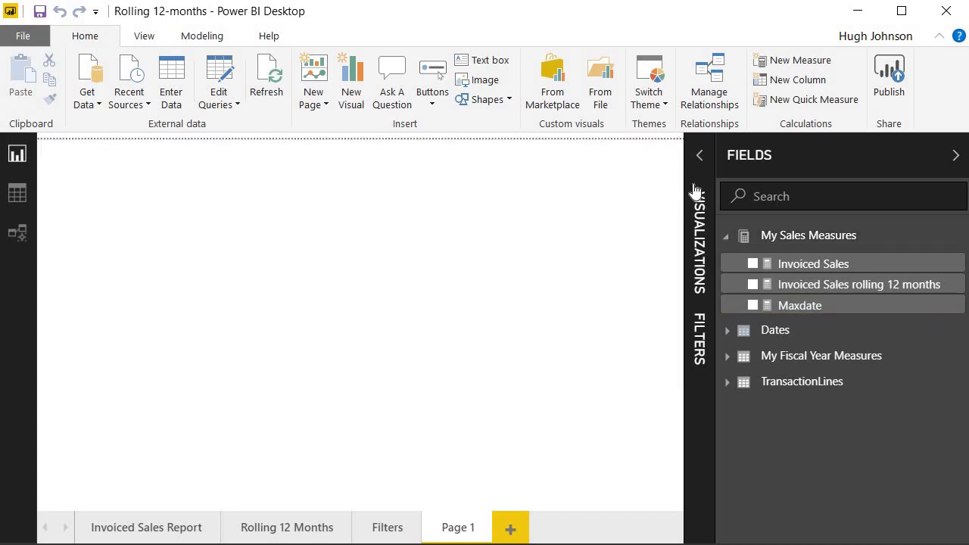
Step: Insert a table visual on the new page and add the Date field from the Dates table
click(699, 157)
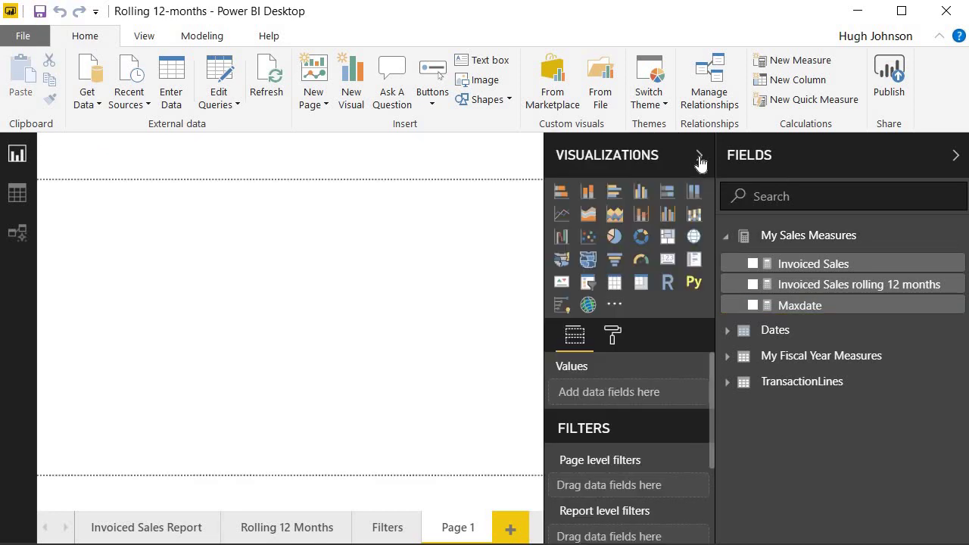
click(615, 284)
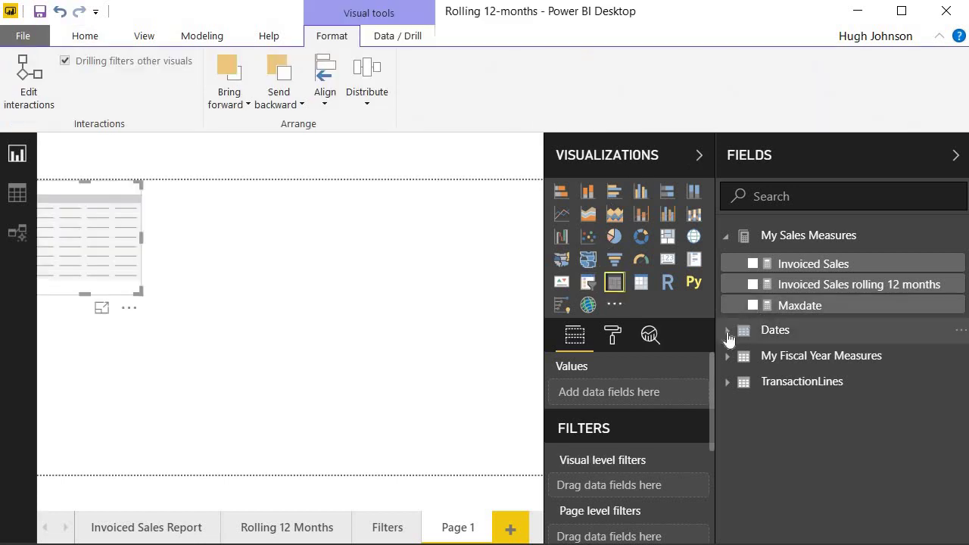
click(728, 334)
click(737, 360)
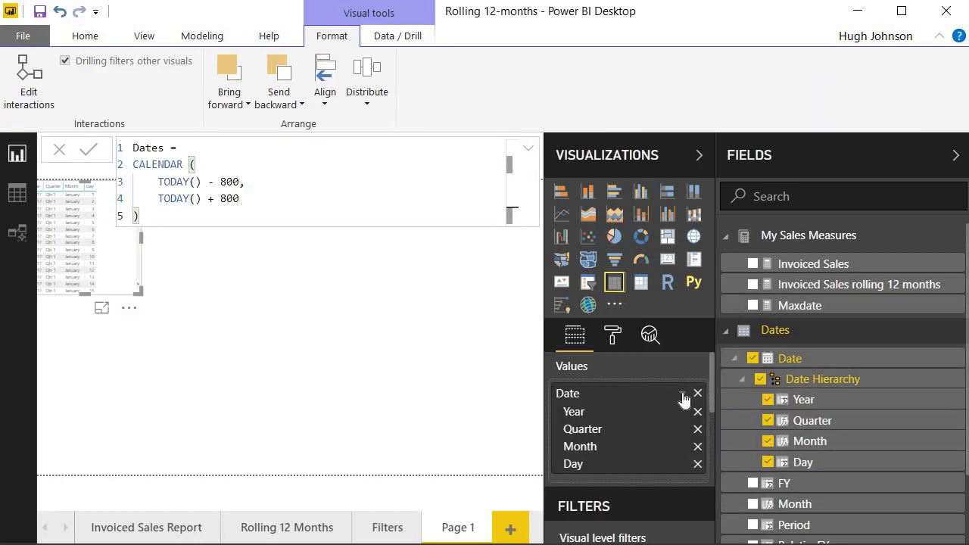
Step: Show the table's Date field as plain dates instead of a date hierarchy, and add the Maxdate measure to the table
click(682, 394)
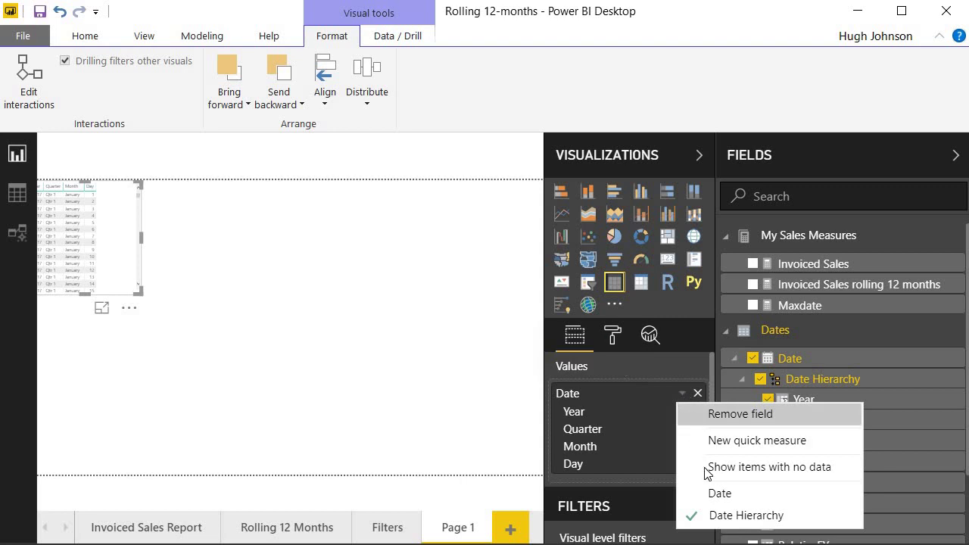
click(730, 495)
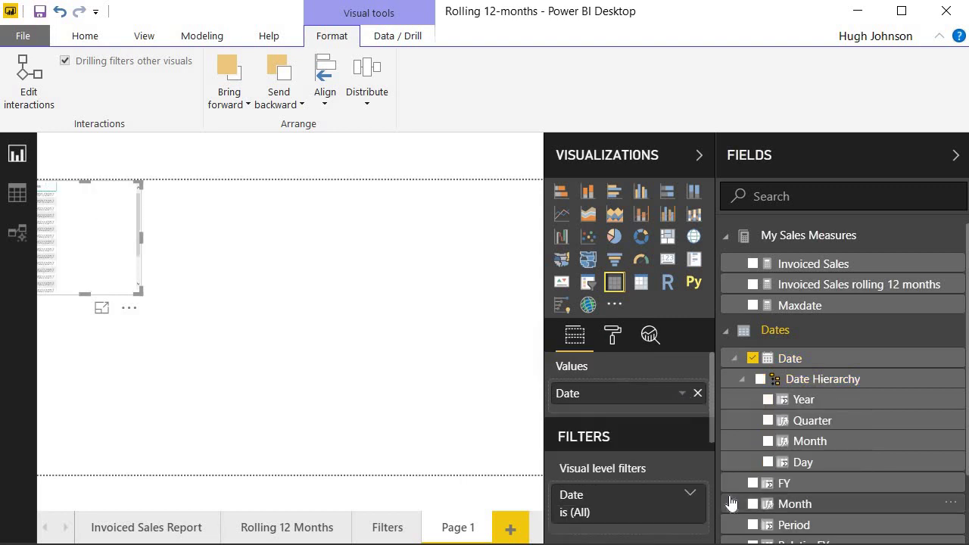
click(754, 306)
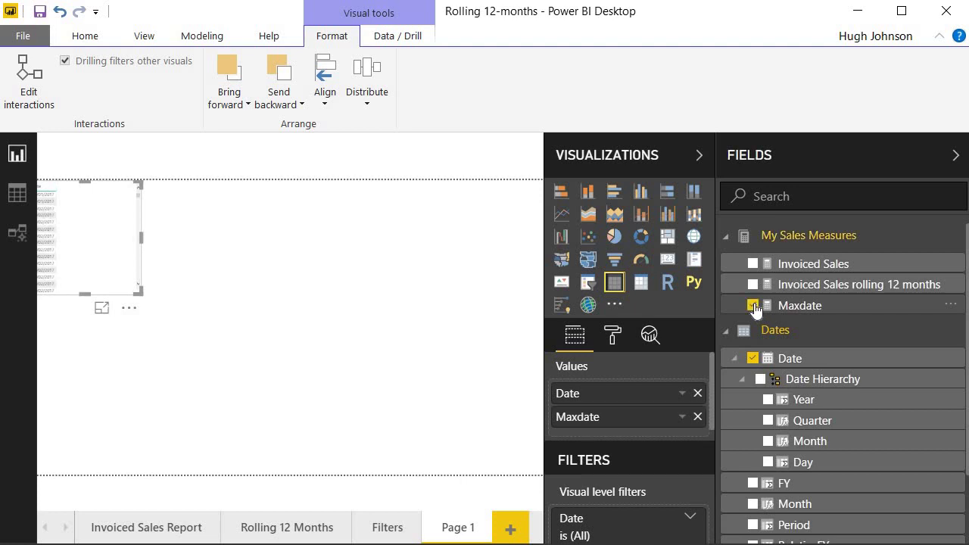
Step: Move the table toward the middle of the page, widen it, and compare its Date and Maxdate columns in focus mode
click(403, 267)
drag(137, 190, 259, 265)
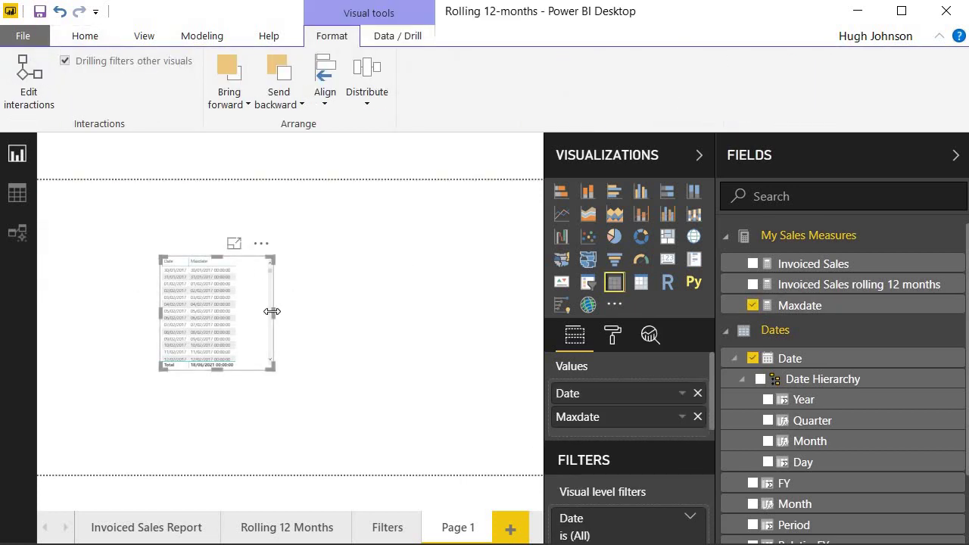
drag(272, 312, 406, 312)
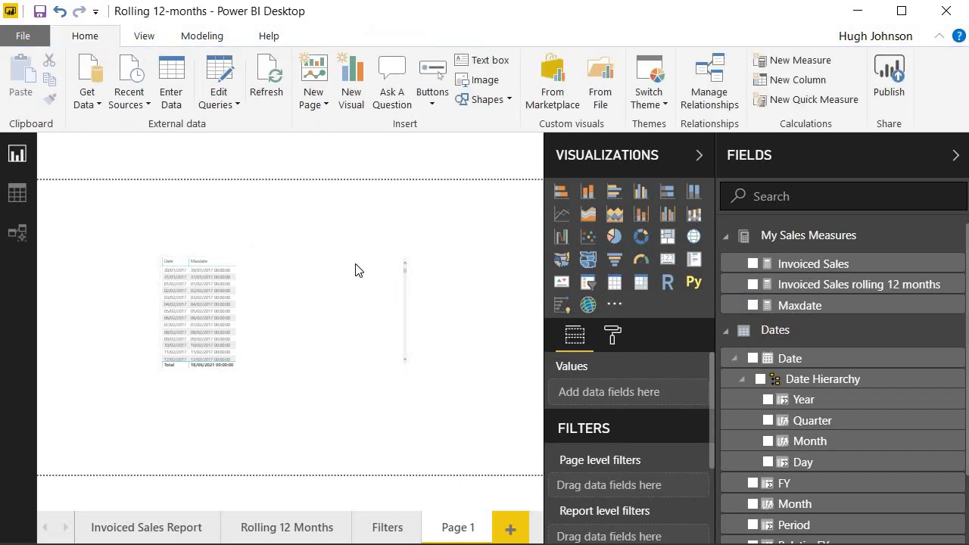
click(368, 246)
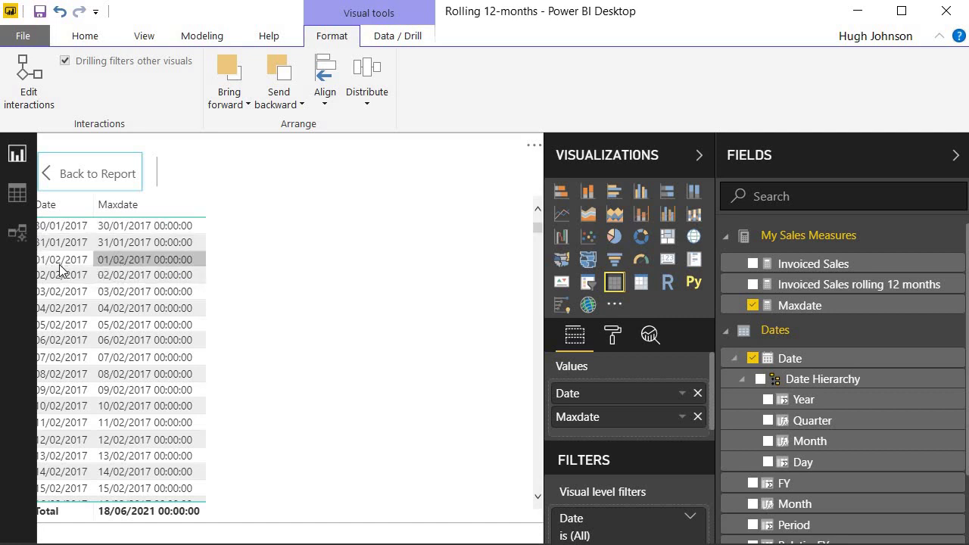
click(76, 180)
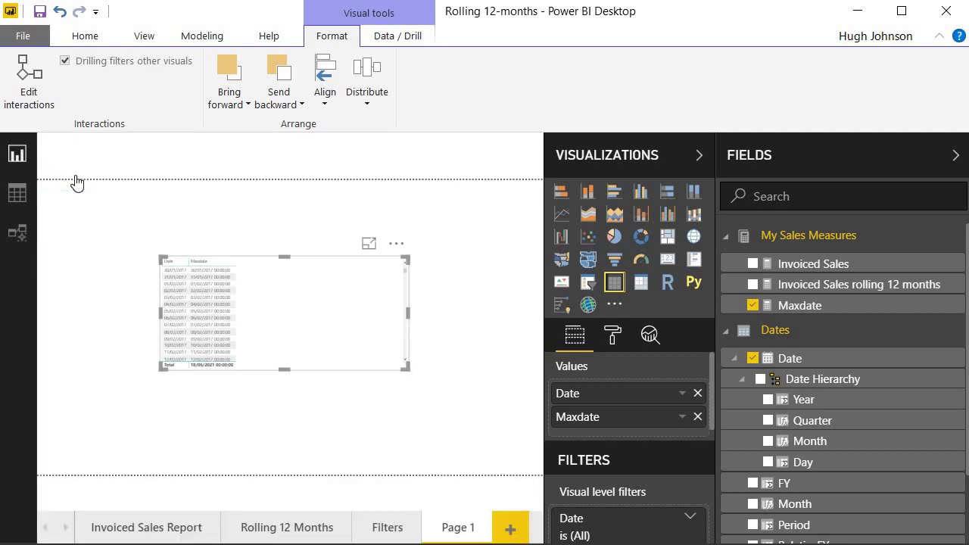
Step: Delete the table visual from Page 1 and remove the Maxdate measure from My Sales Measures, ending on the Rolling 12 Months page
click(76, 181)
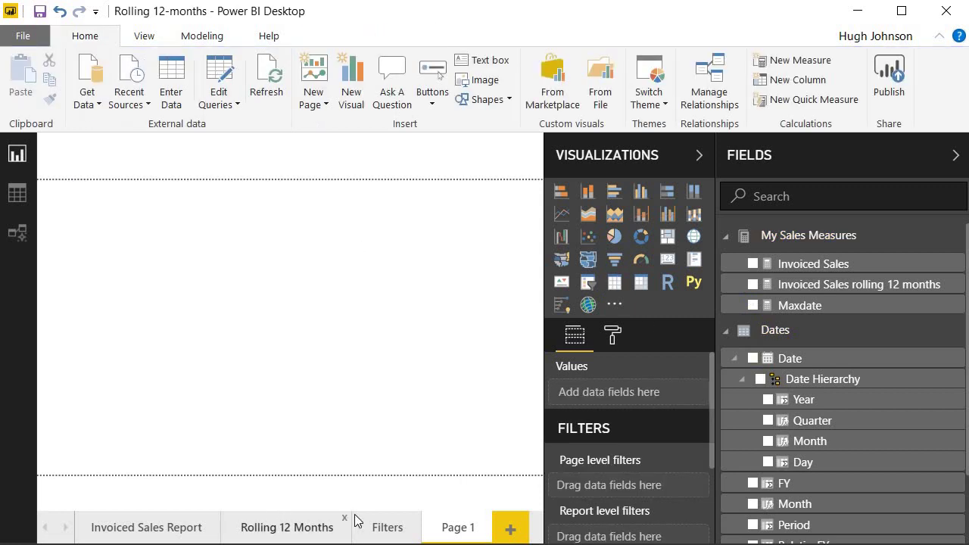
click(311, 527)
click(950, 307)
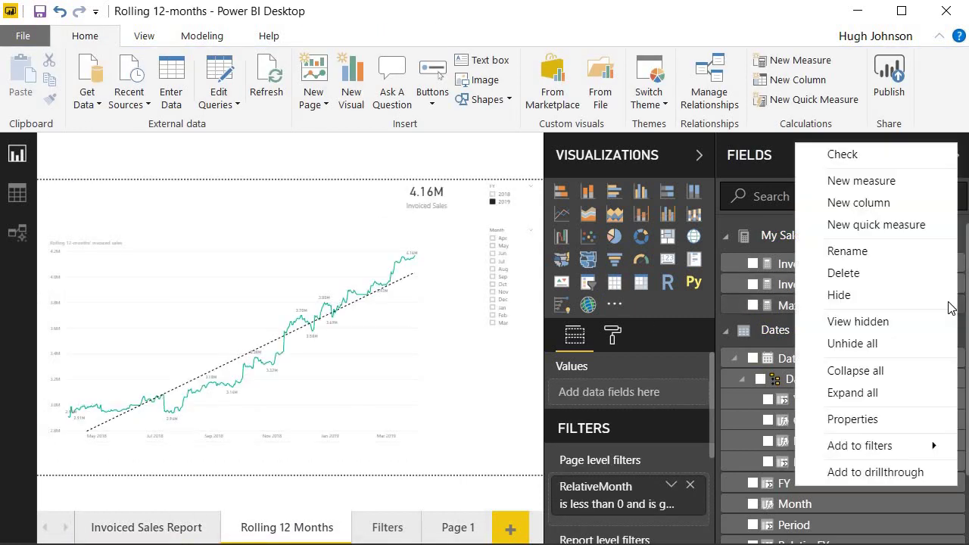
click(876, 269)
click(578, 313)
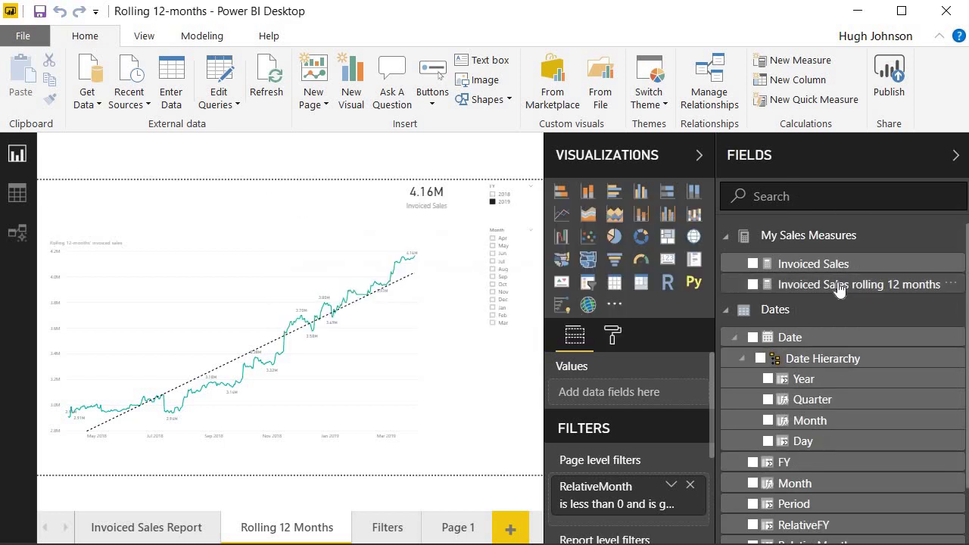
Step: Open the Invoiced Sales rolling 12 months formula, highlight the condition Dates[Date] <= MAX ( Dates[Date] ), and mark the start of DATEADD
click(802, 284)
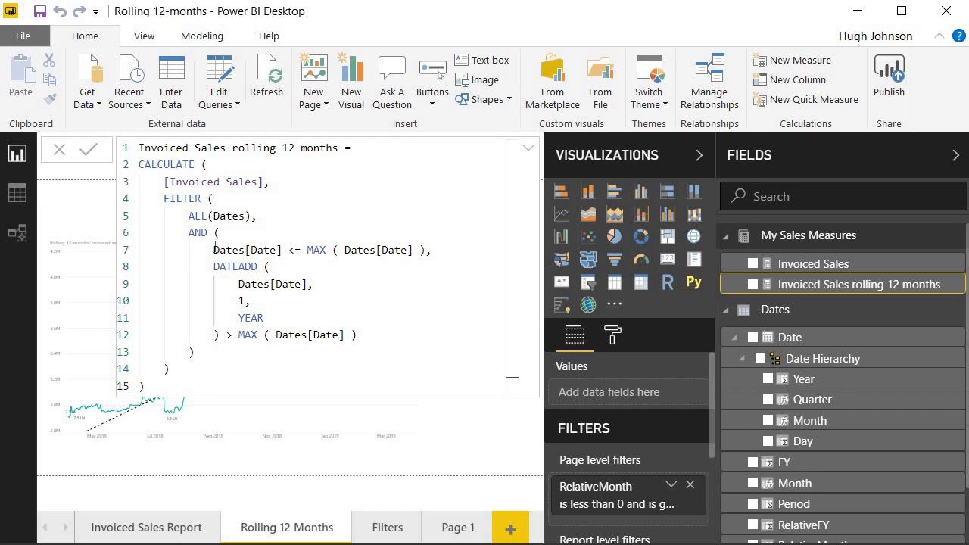
drag(214, 250, 433, 252)
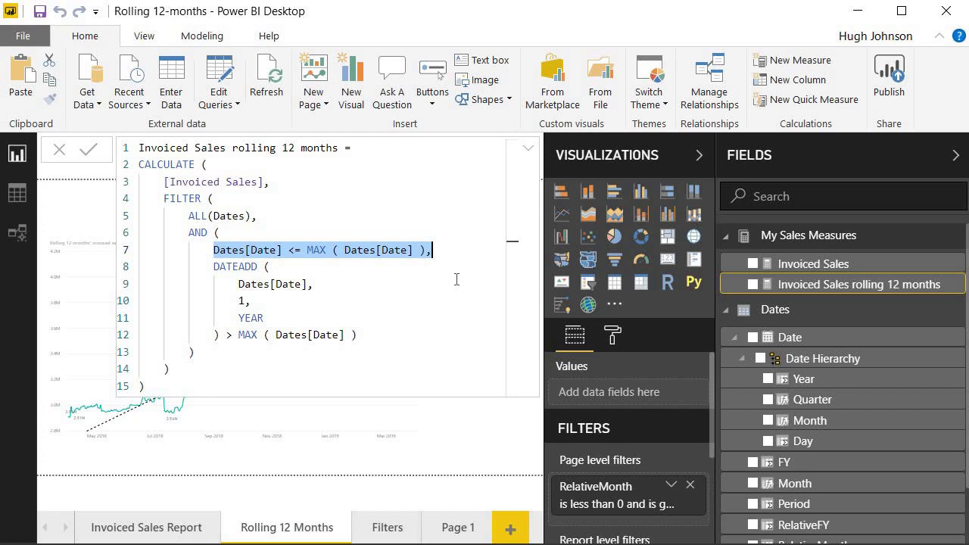
click(213, 267)
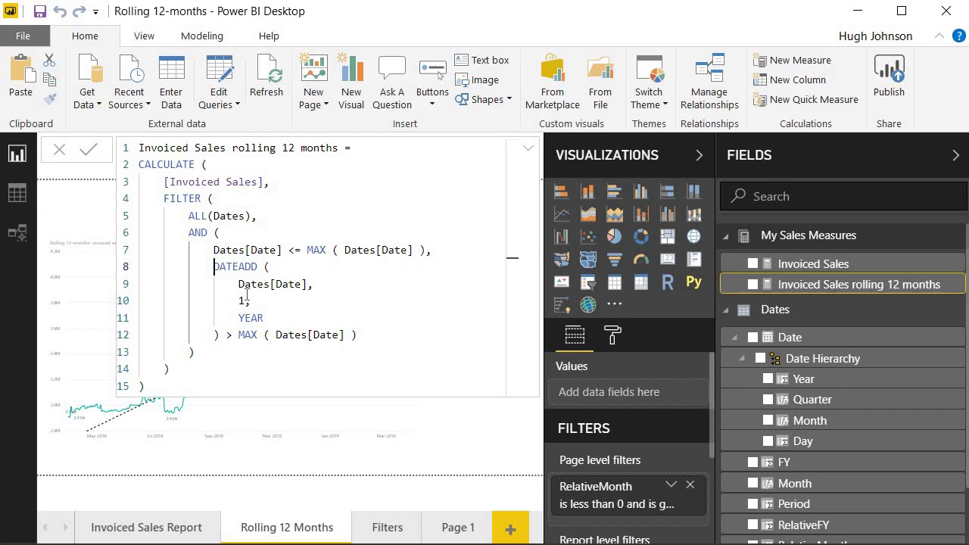
Step: Switch to Chrome, read the DATEADD function's syntax and parameters in the DAX reference, and return to Power BI Desktop
key(alt+Tab)
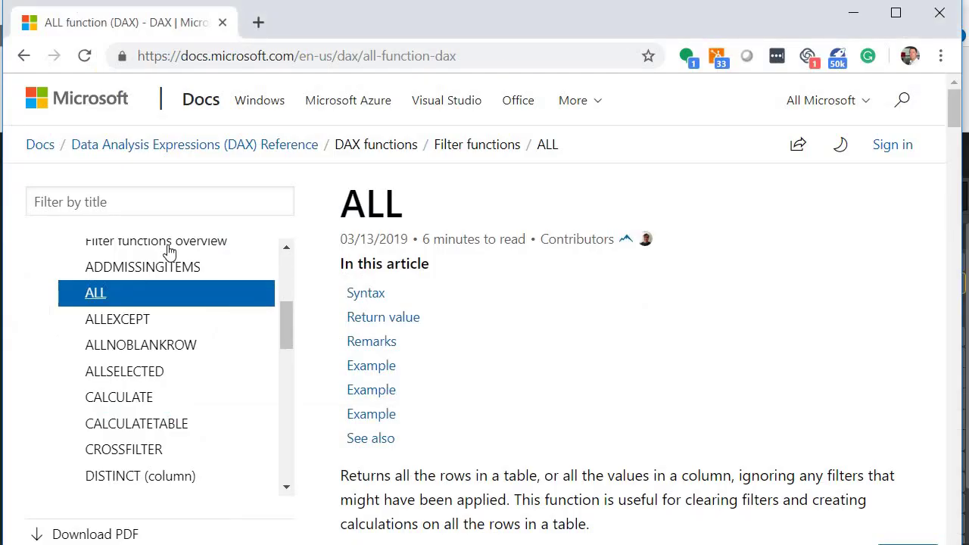
click(156, 201)
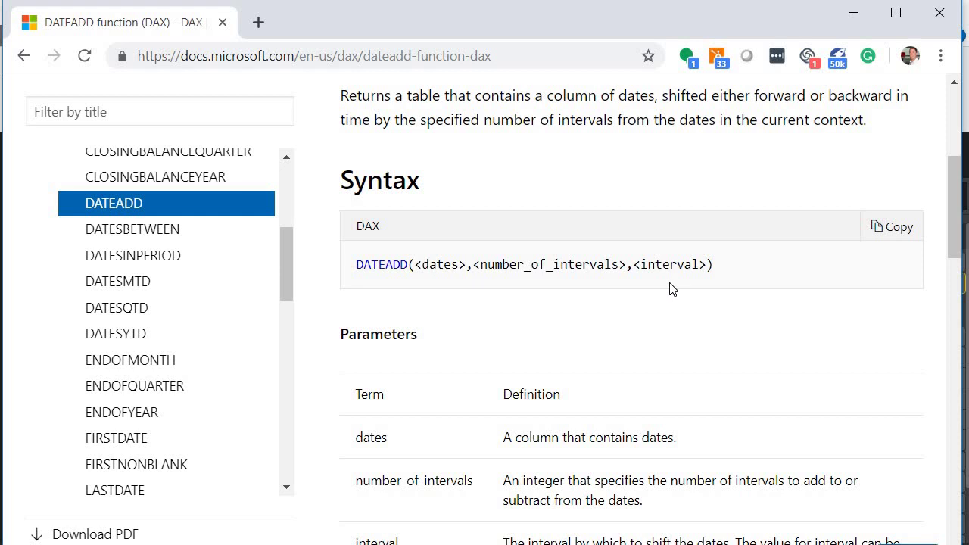
key(alt+Tab)
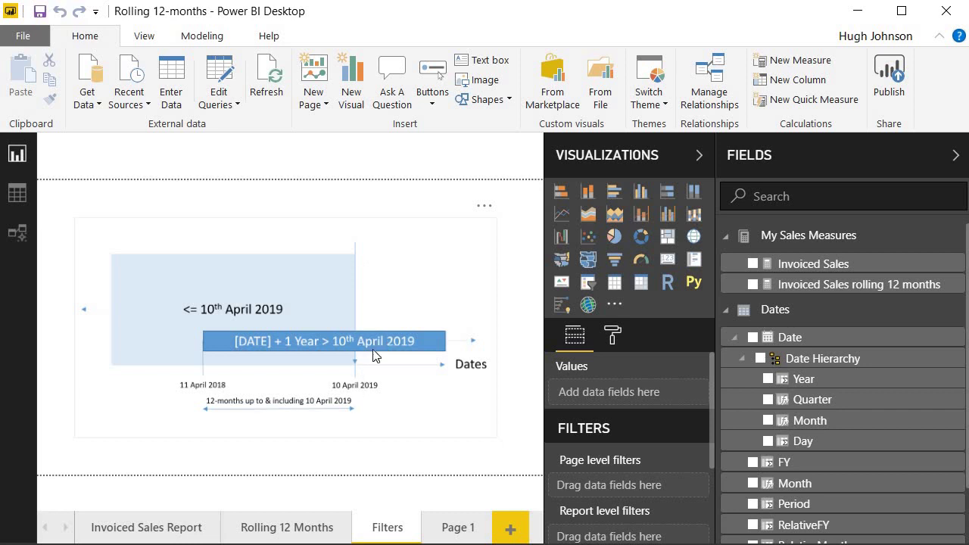
Step: Review the rolling 12 months formula alongside the Filters page diagram, and reopen it on the Rolling 12 Months page
click(862, 285)
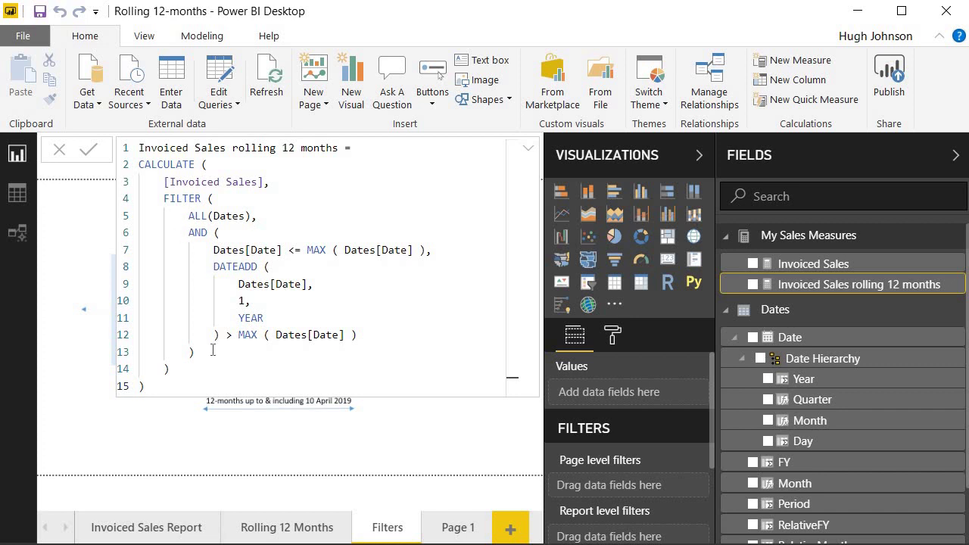
click(279, 529)
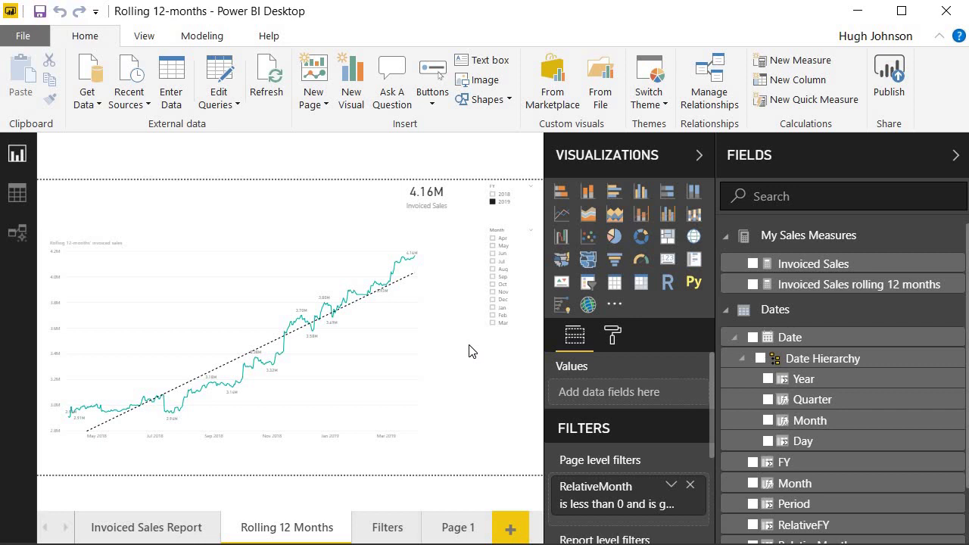
click(843, 286)
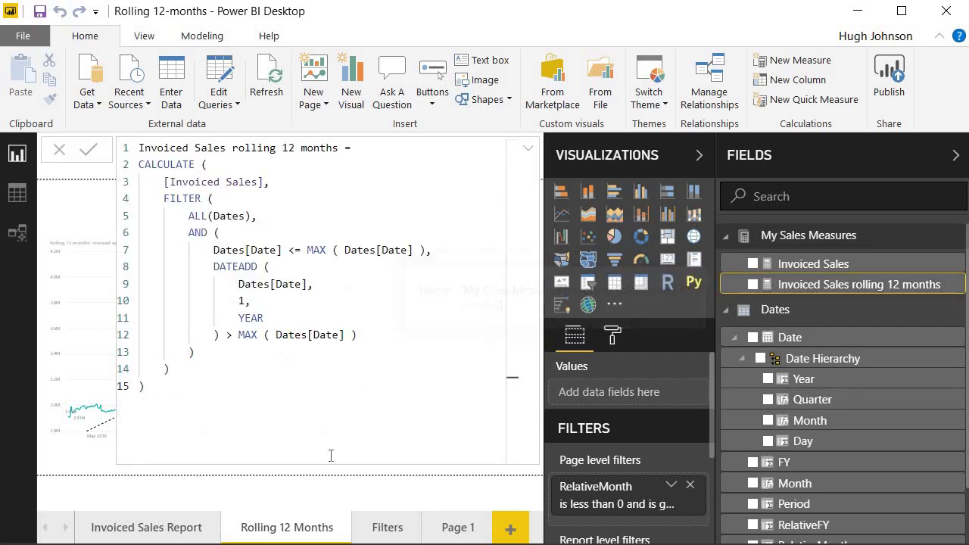
Step: Clear the YEAR interval in the formula's DATEADD function, list the available interval options, and choose YEAR again
click(247, 318)
double_click(247, 318)
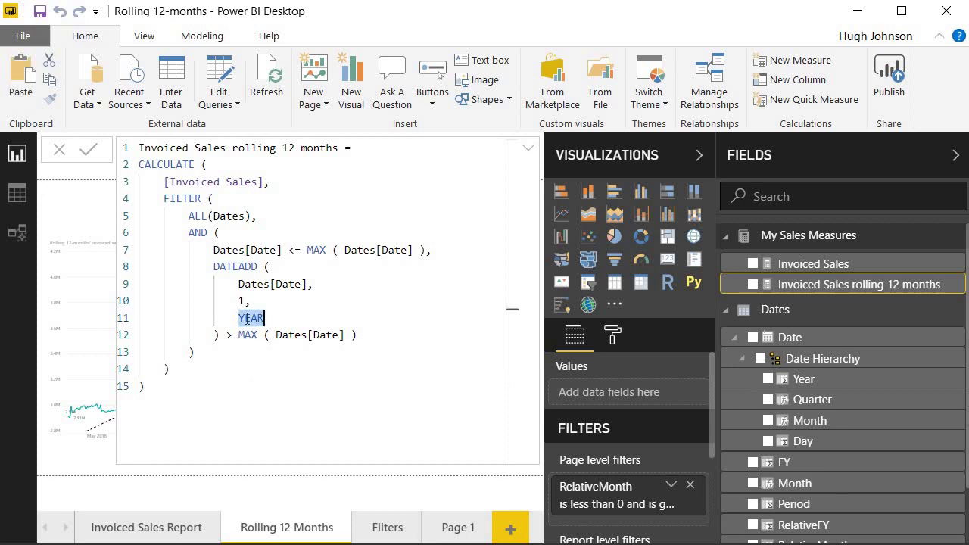
key(BackSpace)
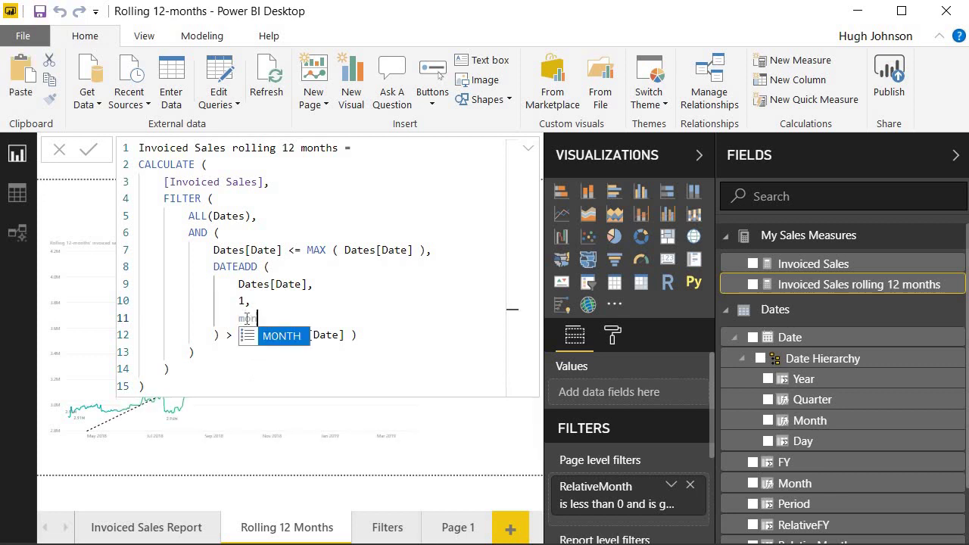
key(Escape)
key(ctrl+space)
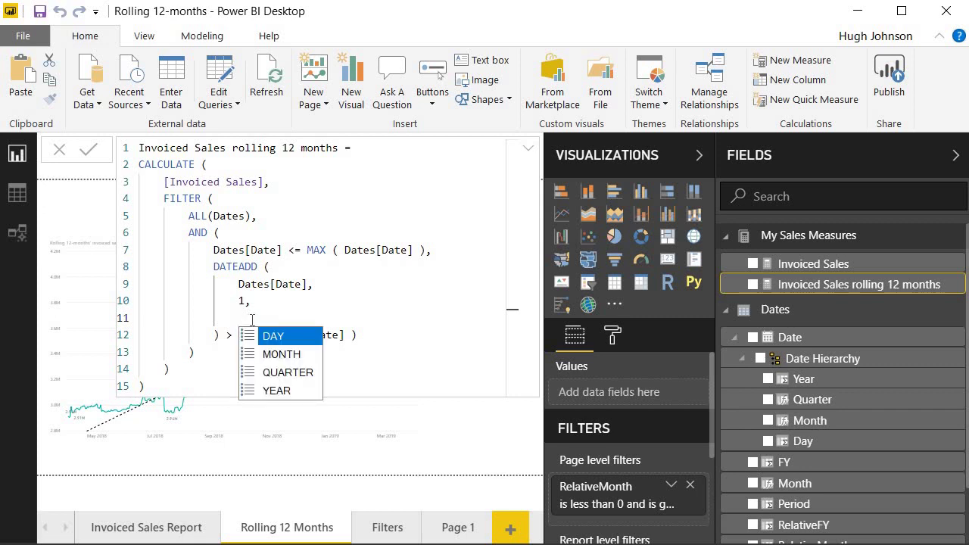
click(287, 392)
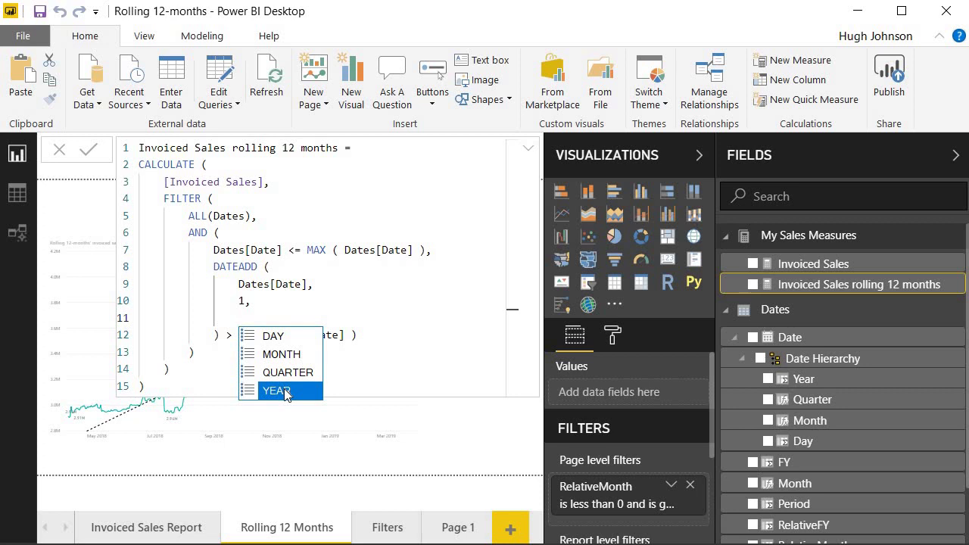
double_click(286, 392)
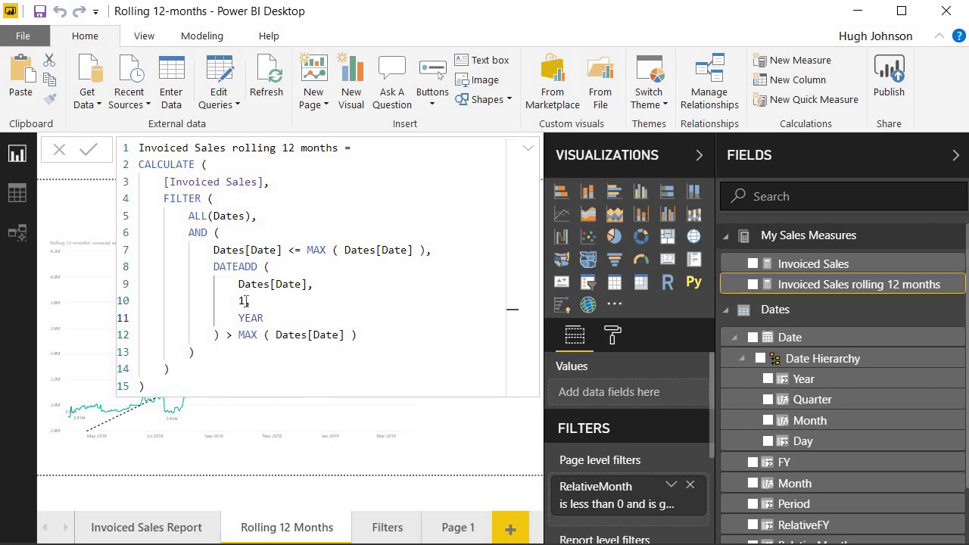
Step: Point out the interval count 1 in DATEADD and highlight the [Invoiced Sales] expression inside CALCULATE
click(246, 302)
drag(164, 183, 265, 183)
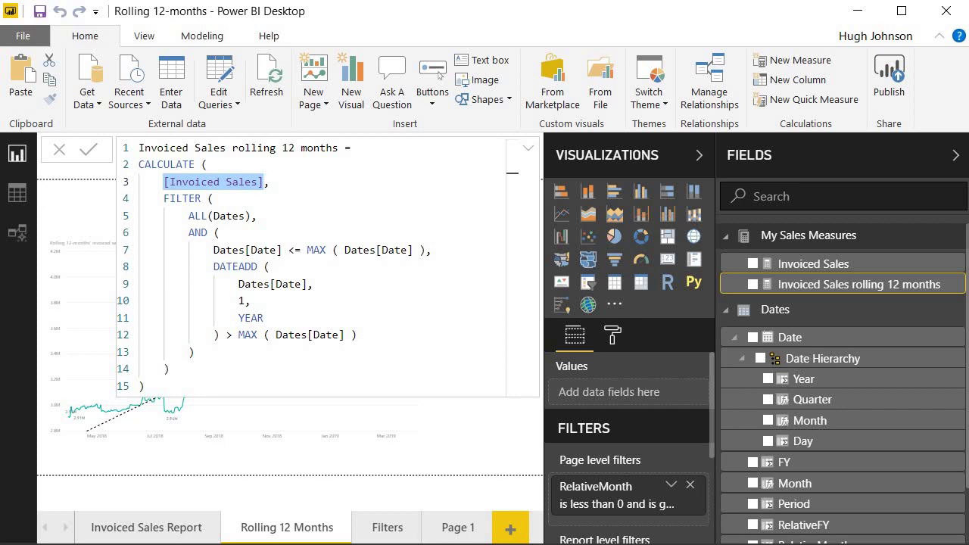
click(667, 424)
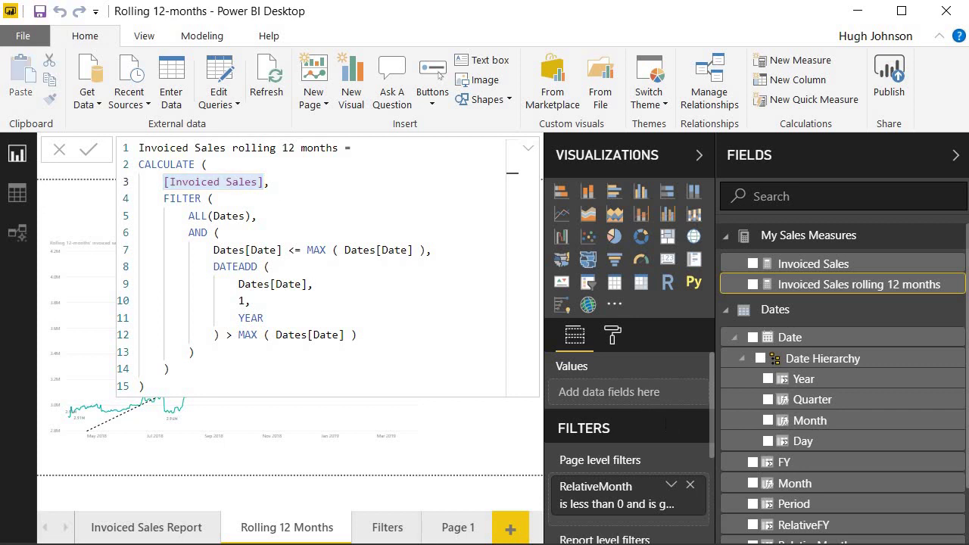